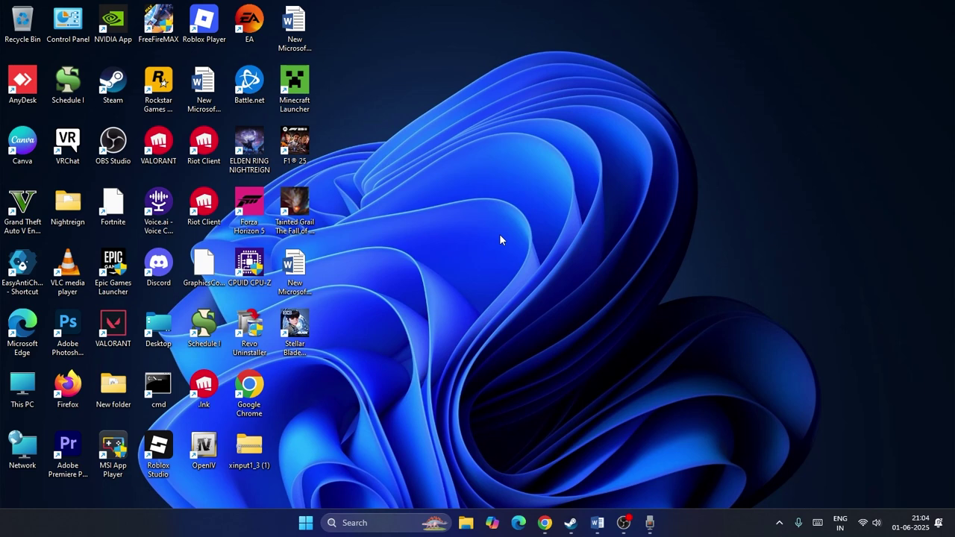
Step: Open the Installed apps list in Windows Settings
click(779, 522)
click(369, 522)
text(settings)
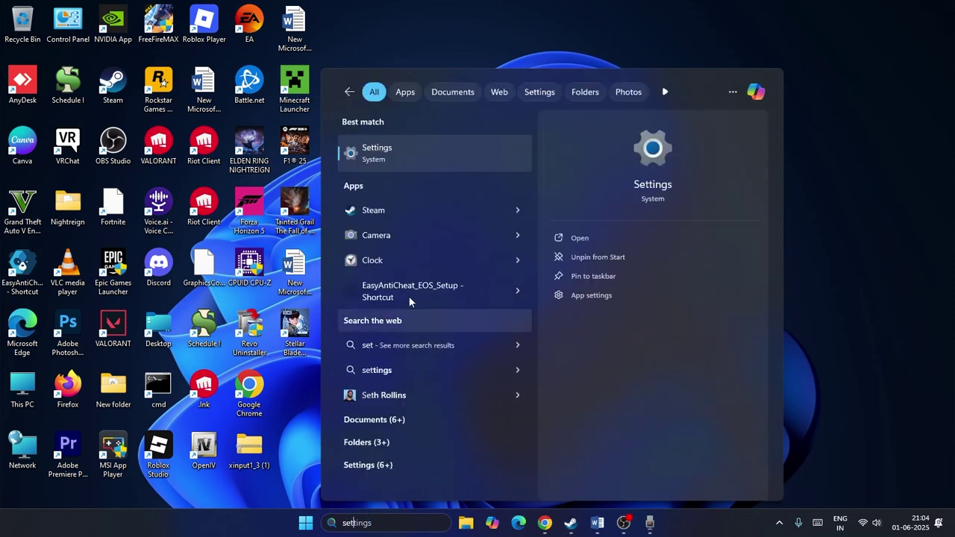
click(400, 160)
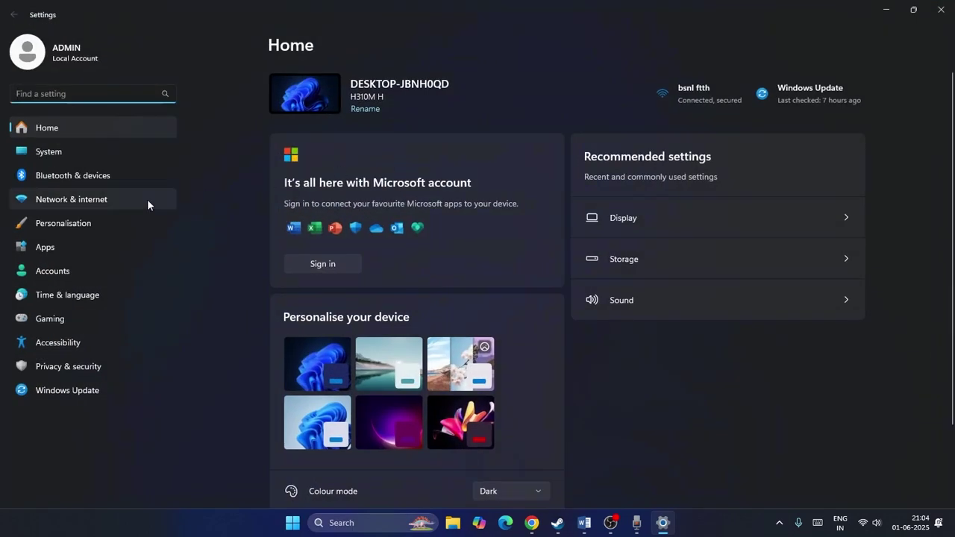
click(63, 247)
click(331, 82)
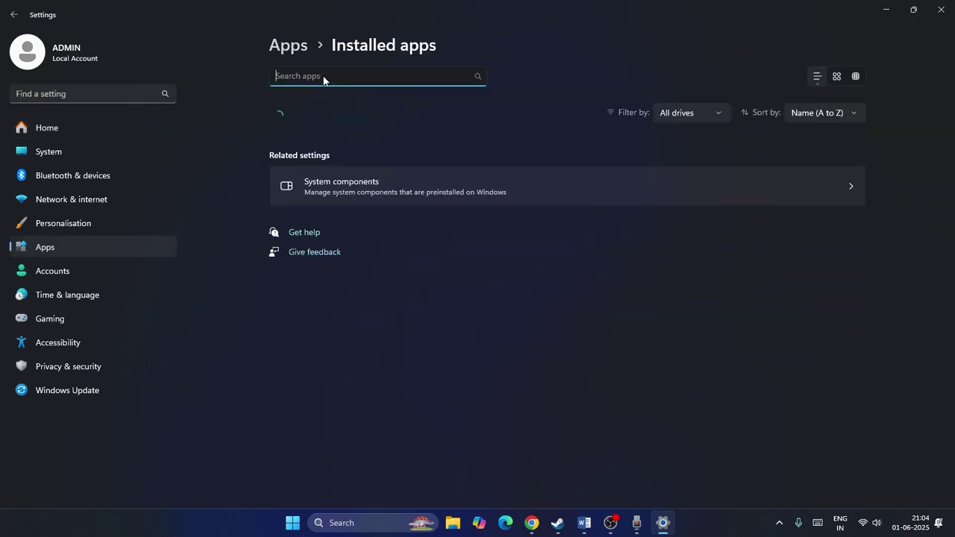
Step: Search installed apps for 'webroot' and confirm no match is found
text(ww)
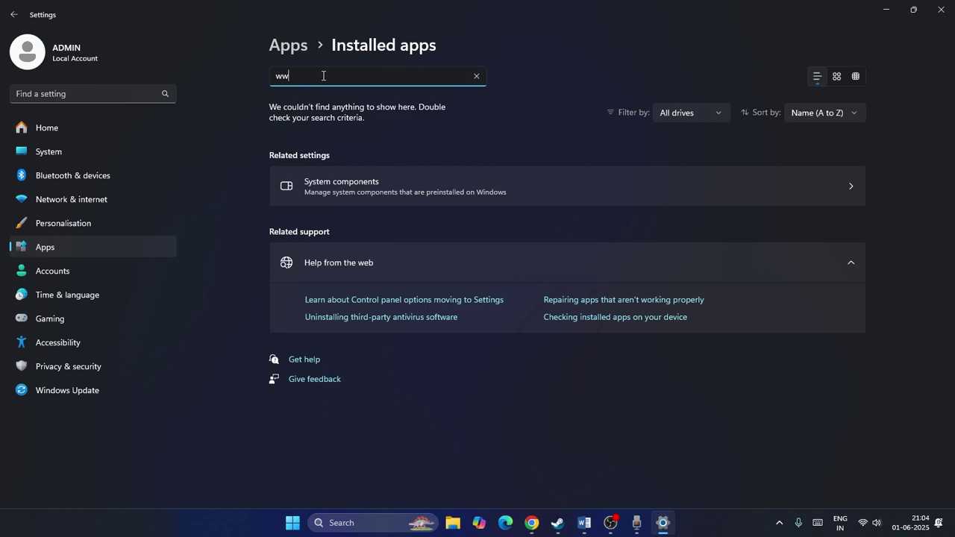
key(BackSpace)
text(ebroot)
drag(321, 77, 267, 81)
click(311, 75)
Step: Close the Windows Settings window
click(941, 9)
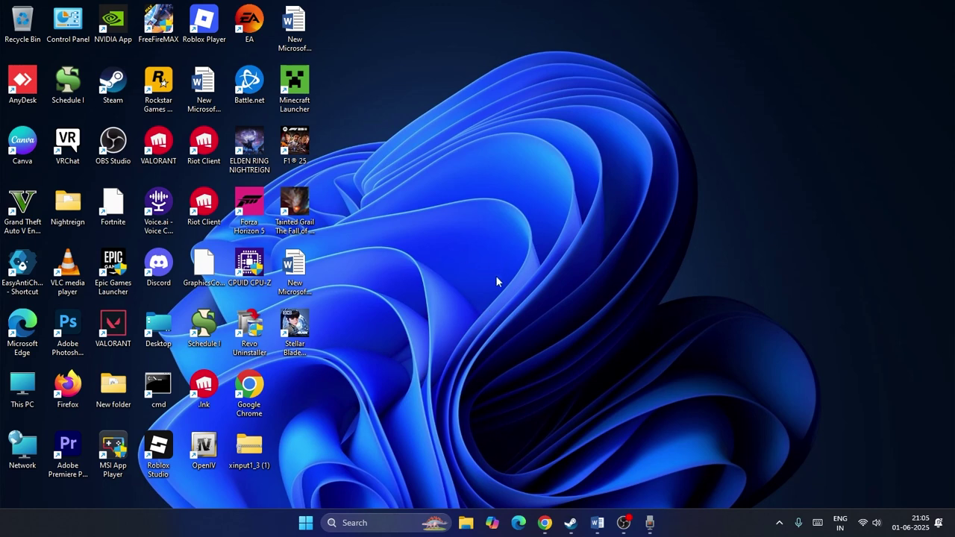
click(367, 522)
text(disp)
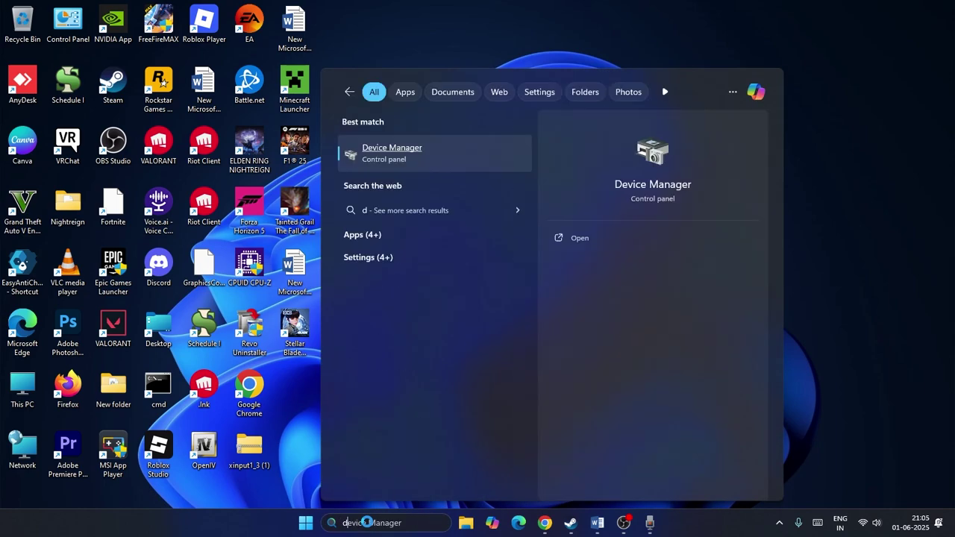
text(lay)
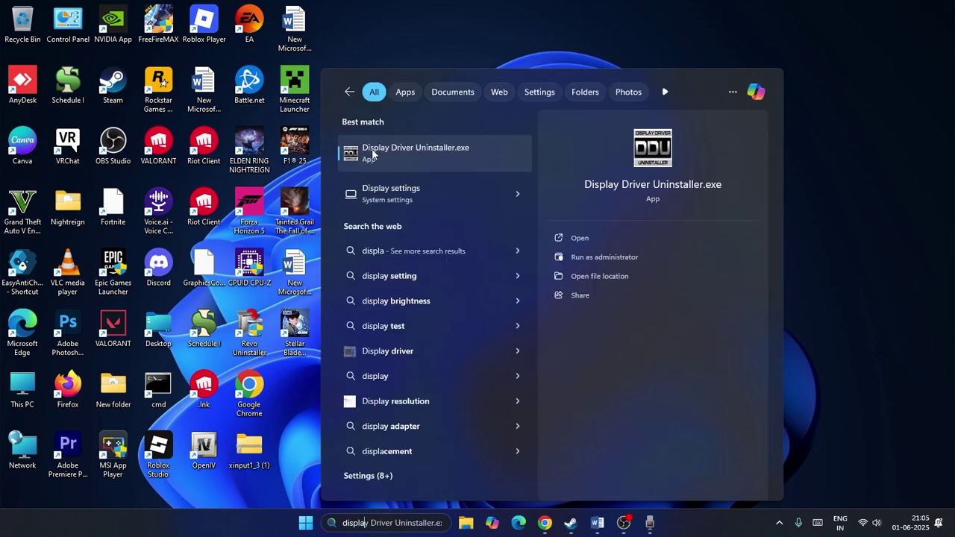
click(383, 154)
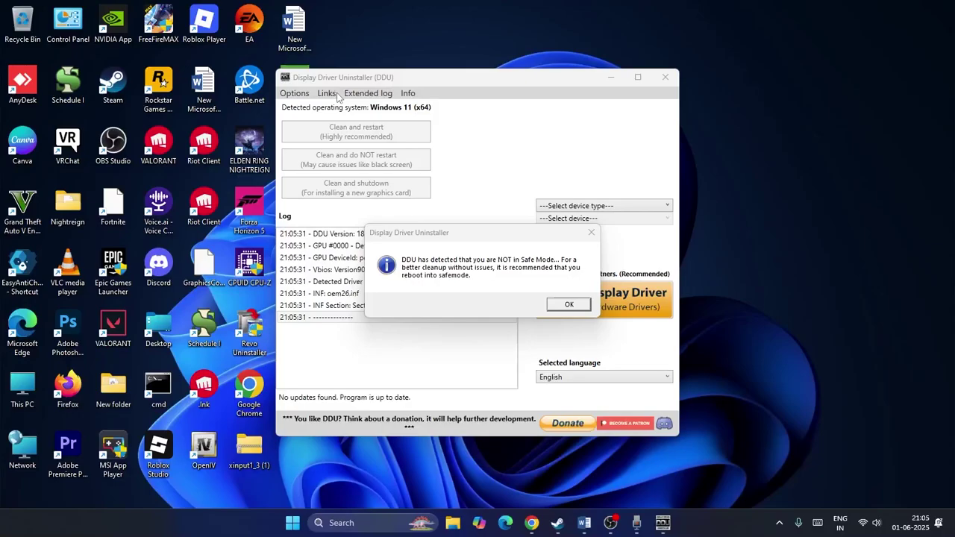
click(569, 303)
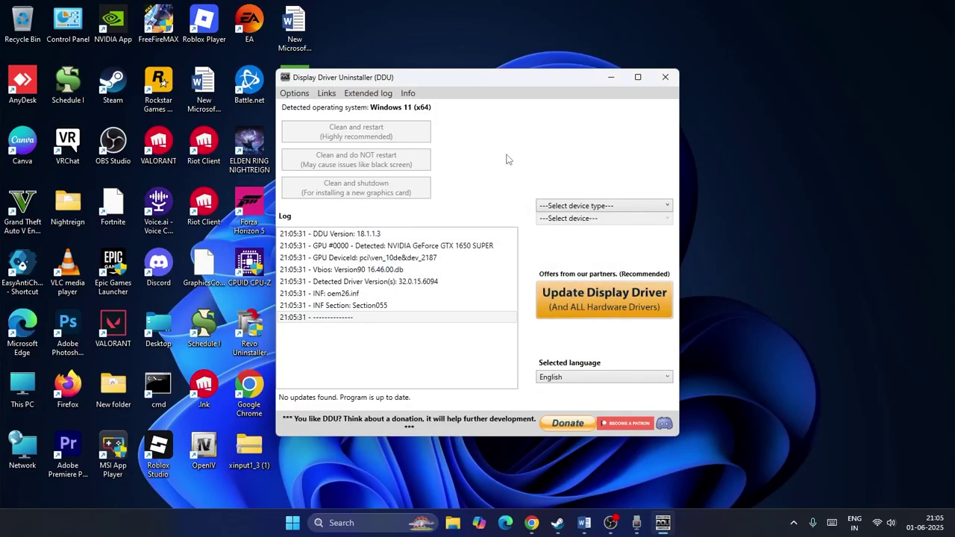
click(665, 77)
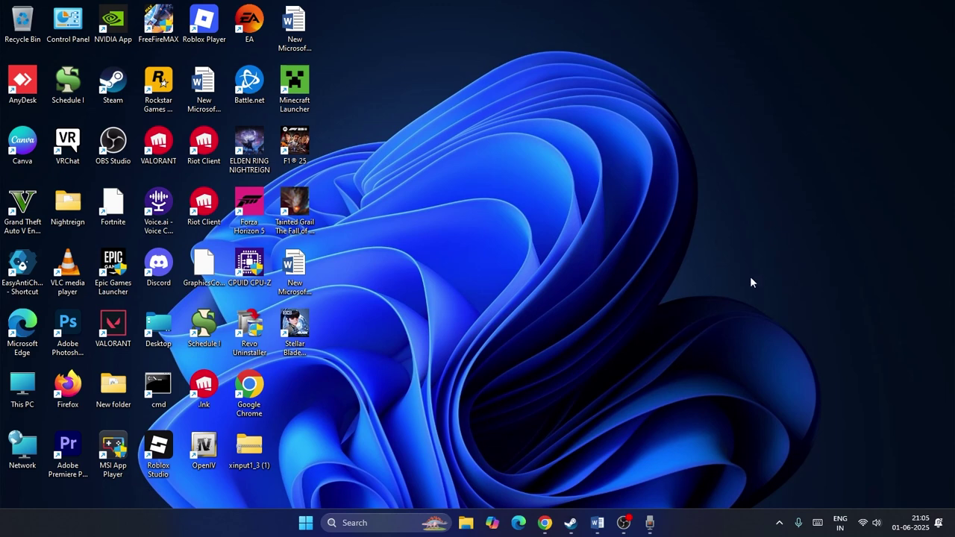
Step: Exit Revo Uninstaller's background process from the system tray
click(779, 523)
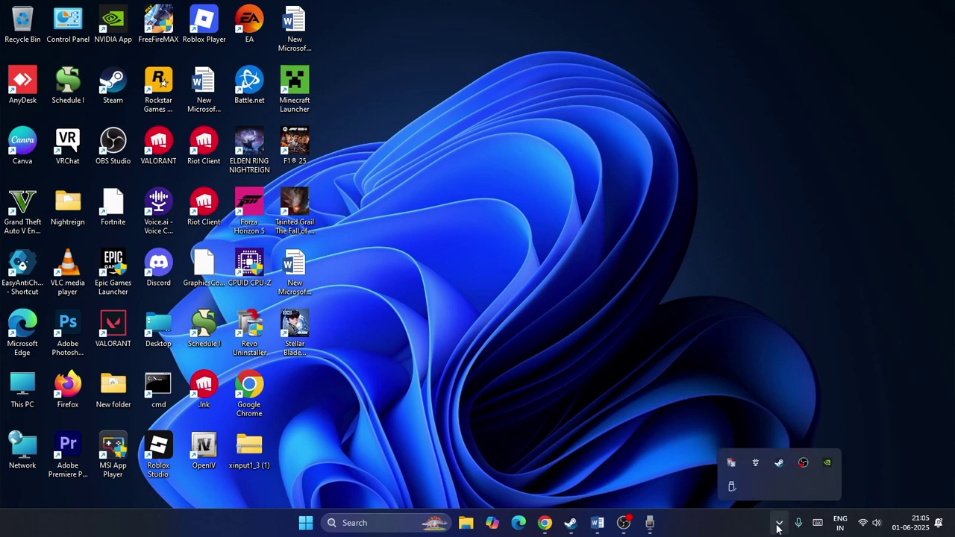
right_click(731, 462)
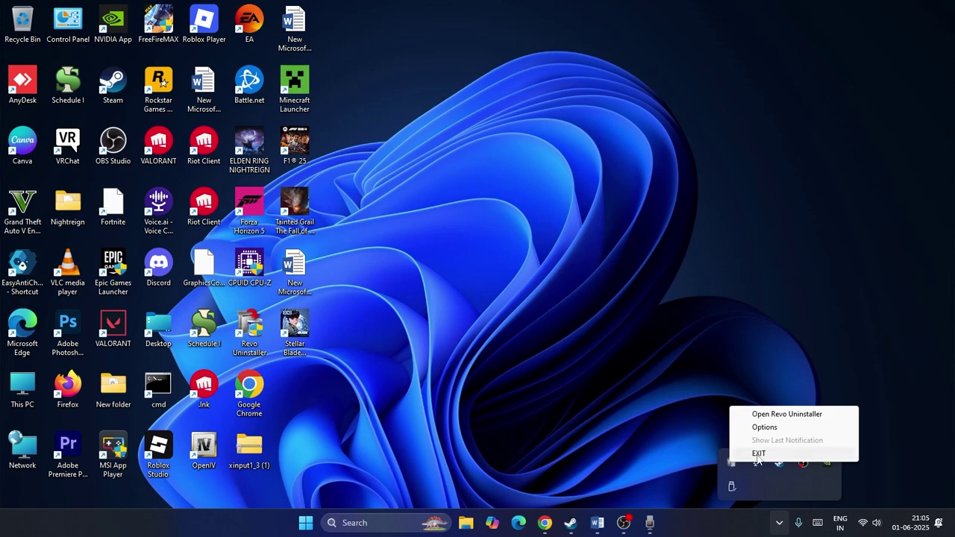
click(757, 454)
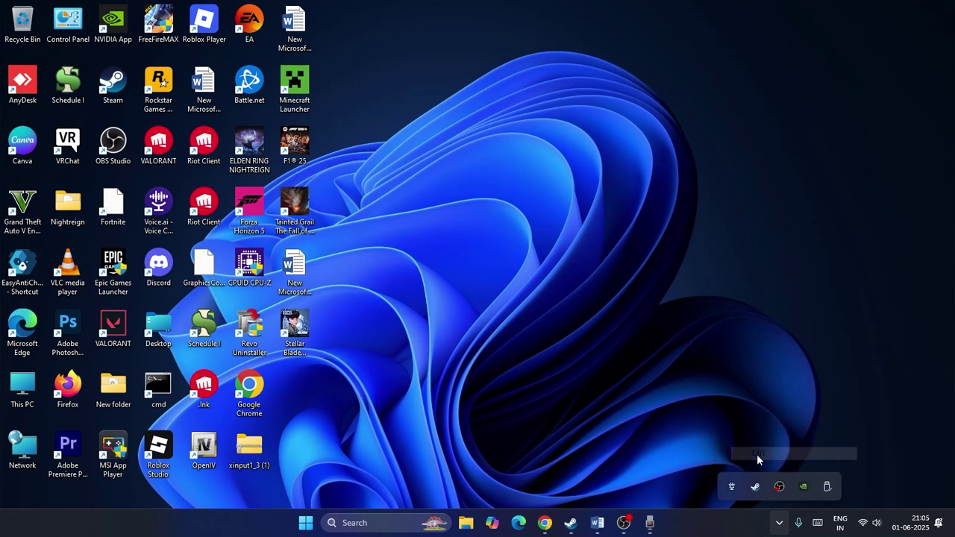
Step: Search Installed apps for 'uninstall' to confirm Revo Uninstaller 2.5.8, then close Settings
click(378, 525)
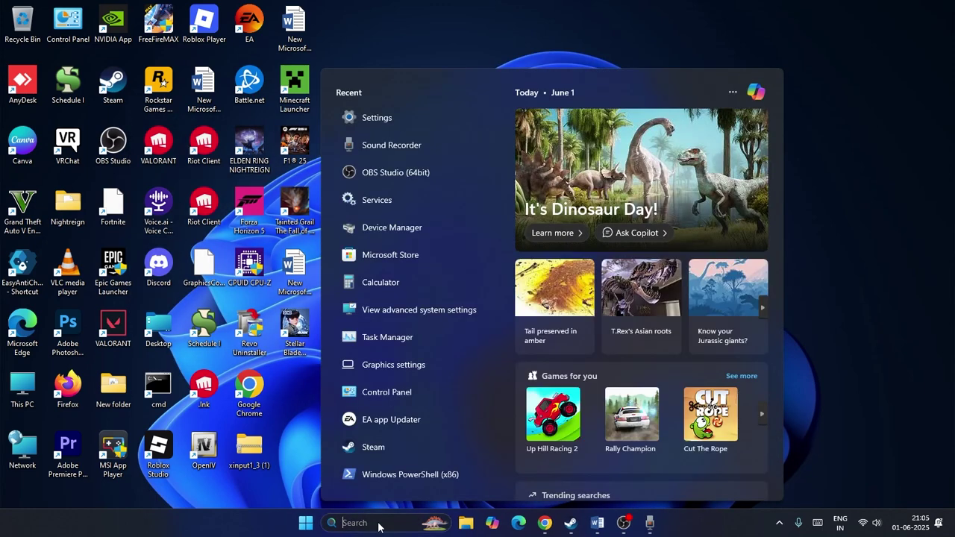
text(apps)
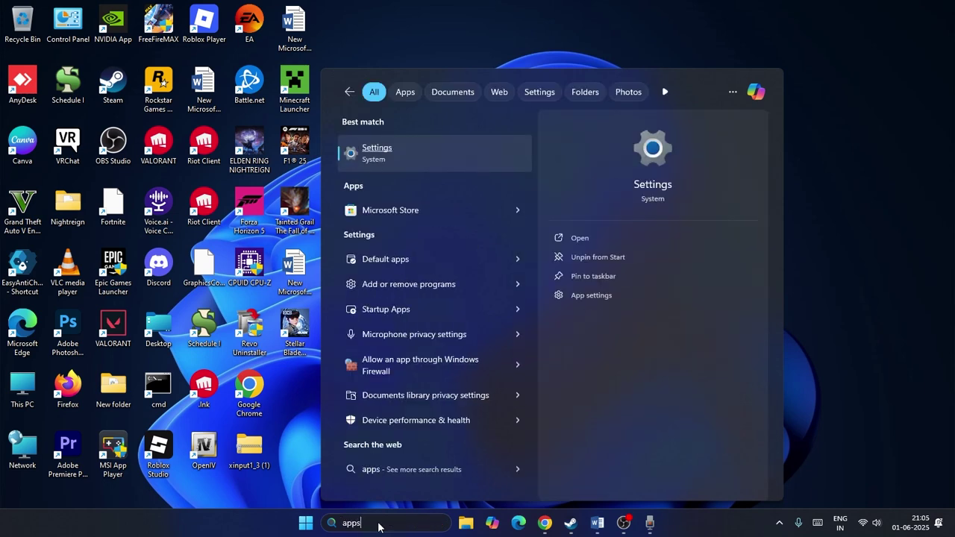
click(377, 153)
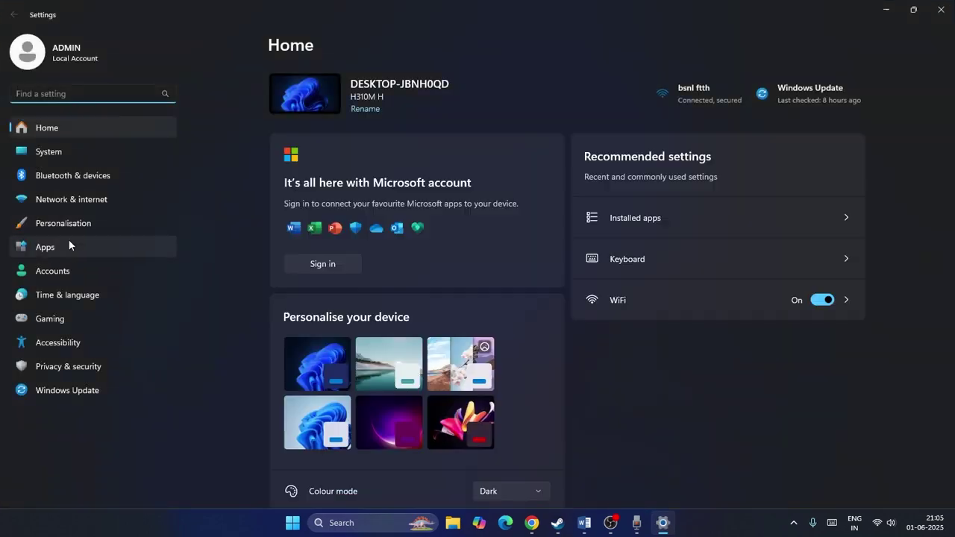
click(69, 241)
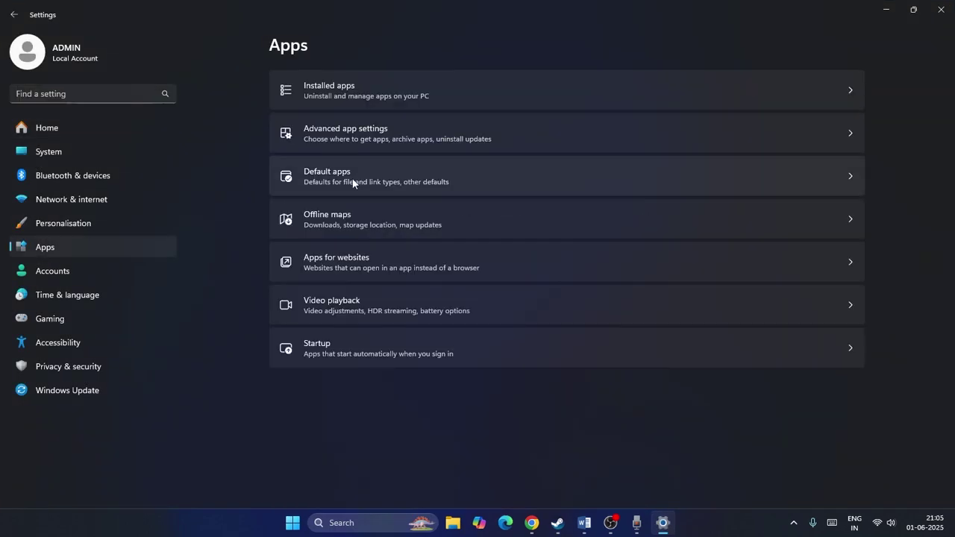
click(364, 90)
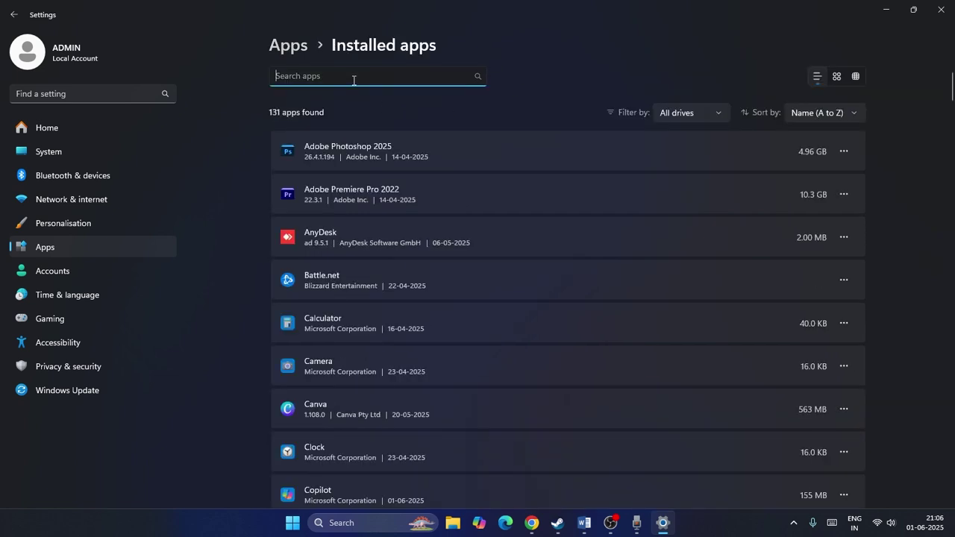
text(uninstall)
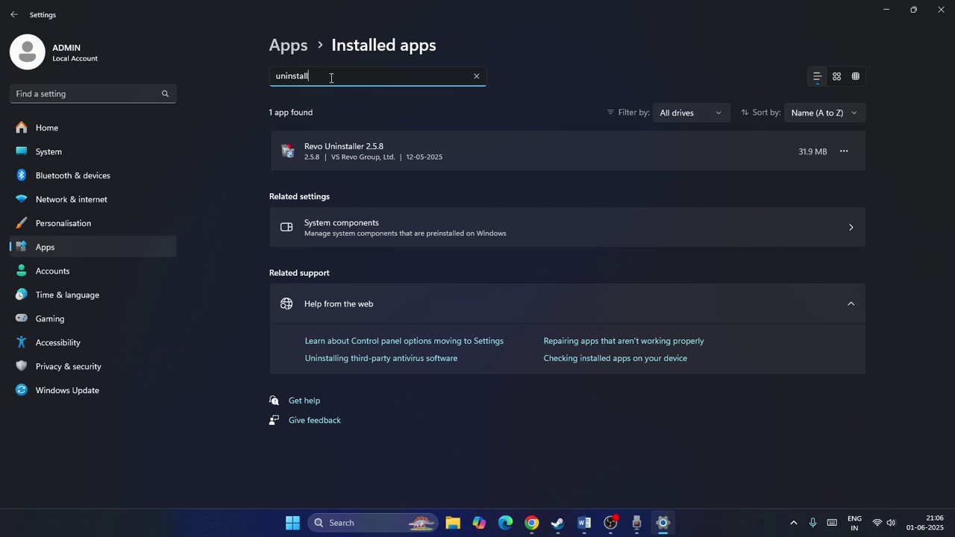
click(941, 9)
Step: Review the 87 installed programs in Control Panel's Programs and Features, then close it
click(369, 520)
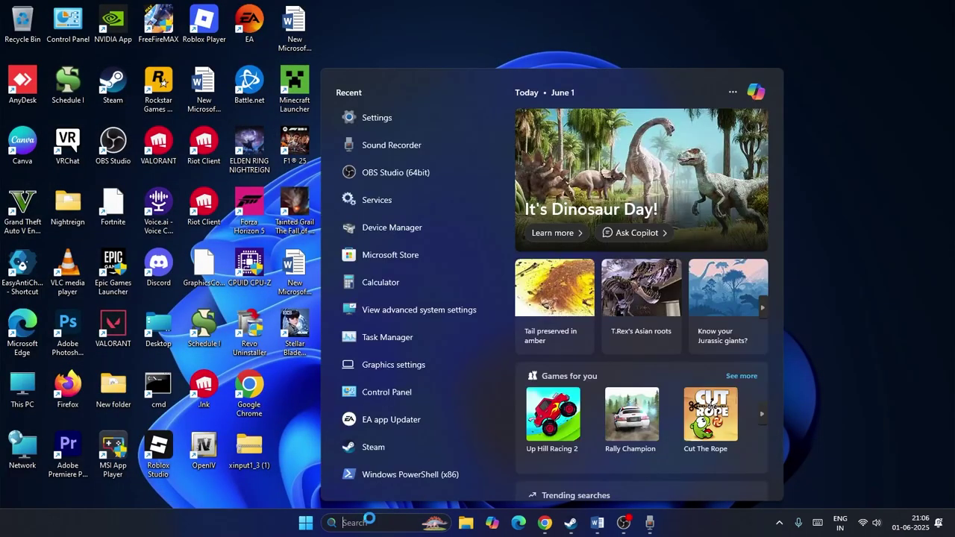
text(progr)
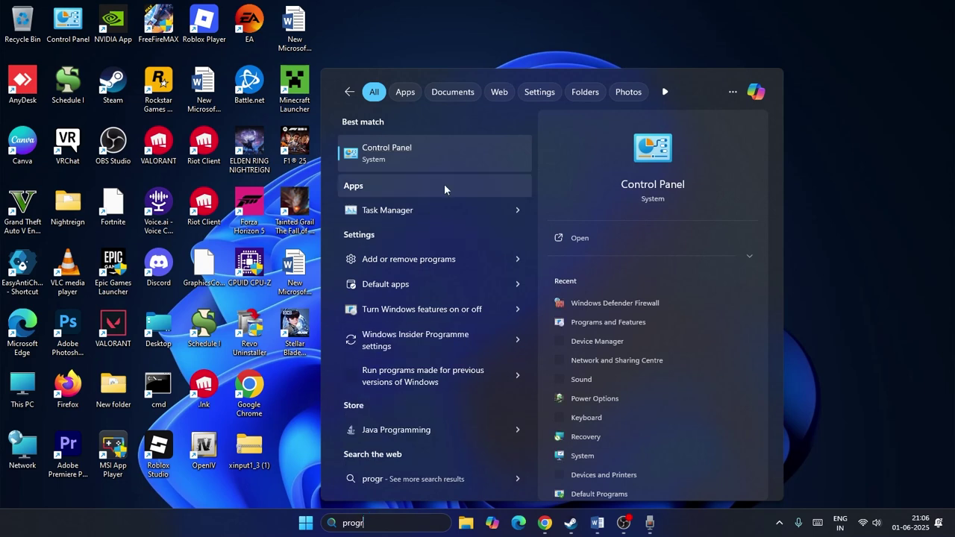
key(Escape)
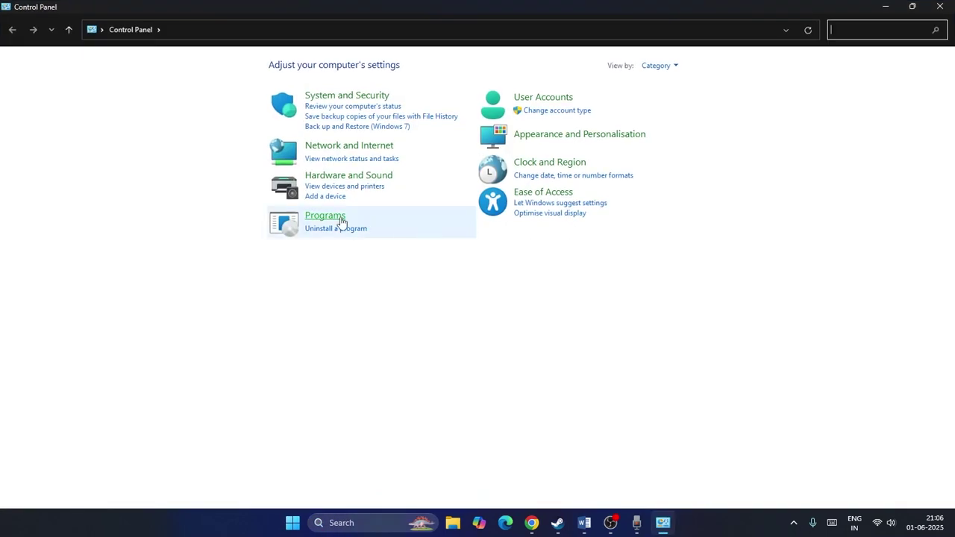
click(342, 220)
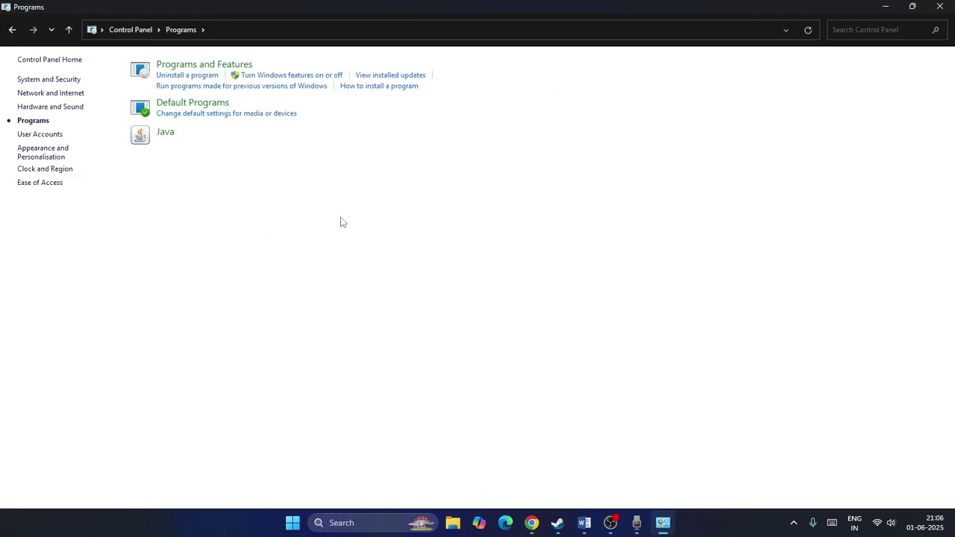
click(199, 67)
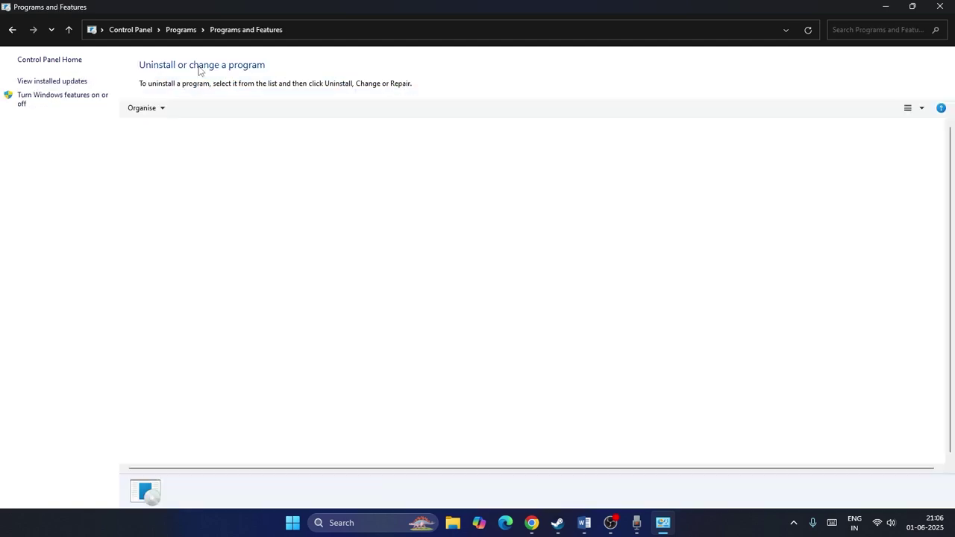
scroll(283, 228, down, 13)
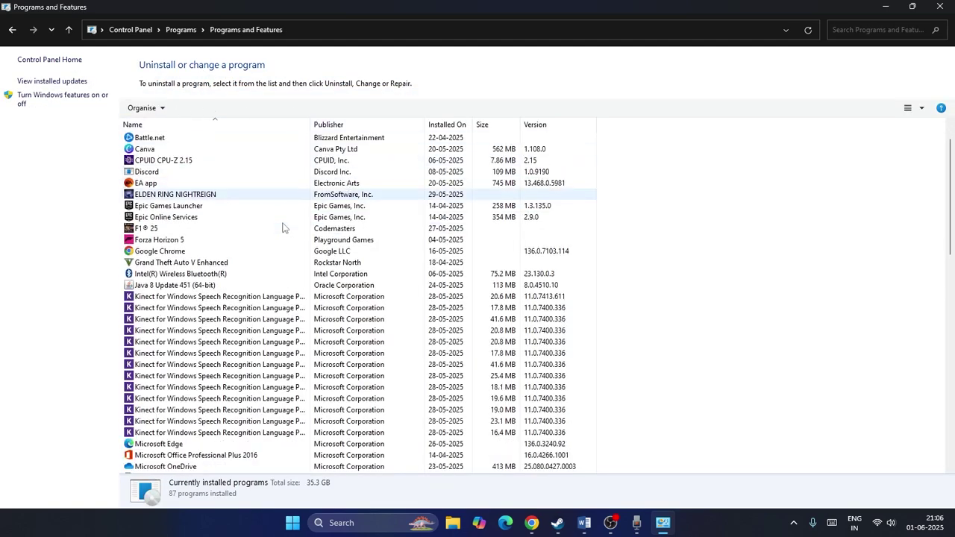
scroll(282, 228, down, 8)
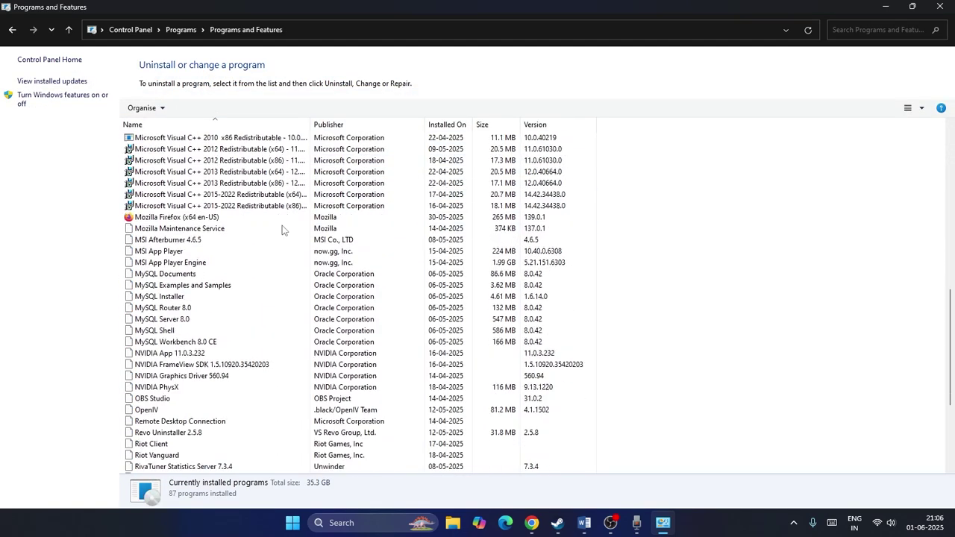
scroll(252, 343, up, 20)
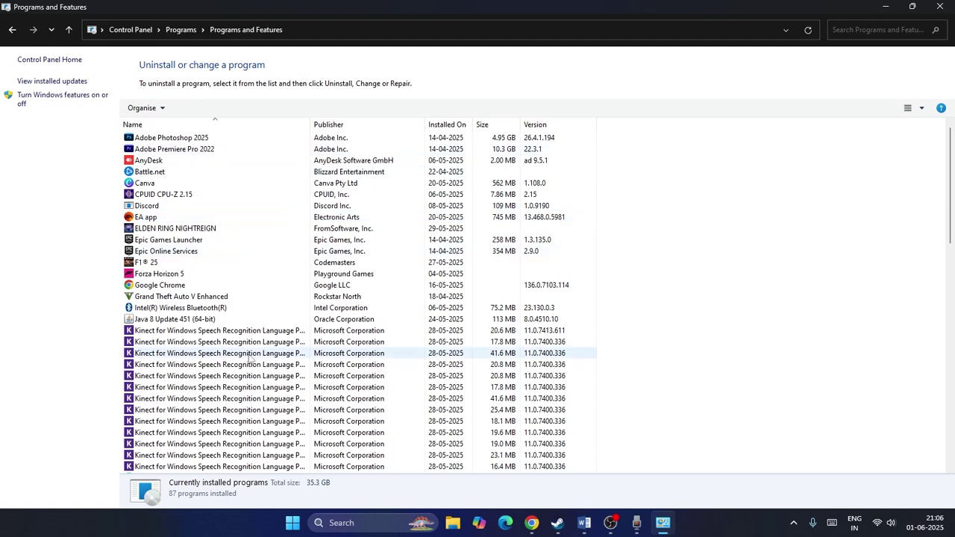
click(939, 6)
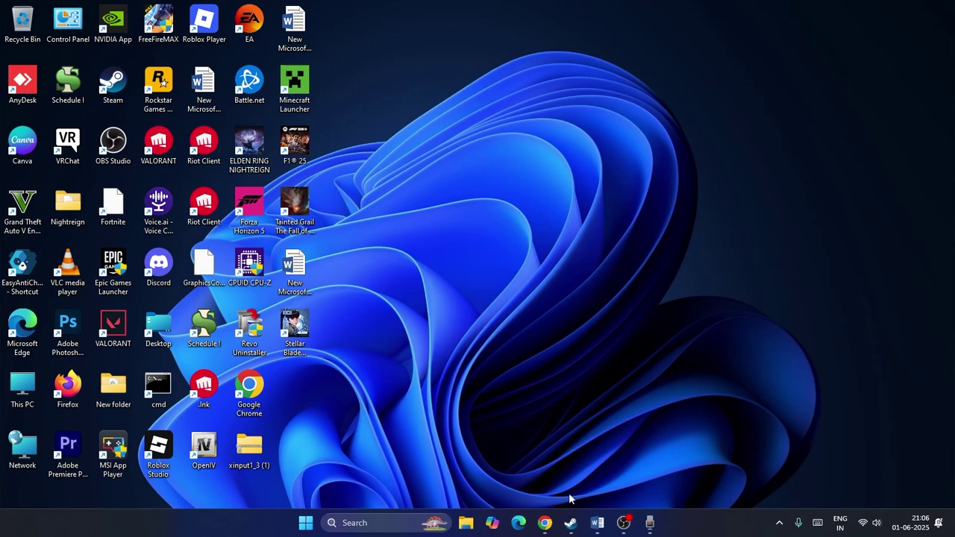
Step: Bring the NVIDIA Drivers page forward in Chrome and accept all cookies
mouse_move(545, 523)
click(560, 470)
scroll(559, 470, down, 5)
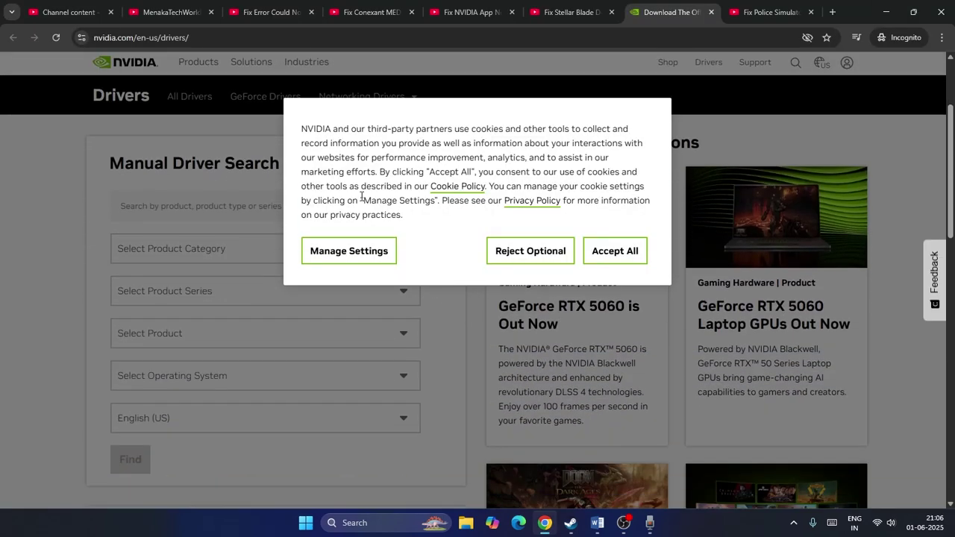
click(614, 251)
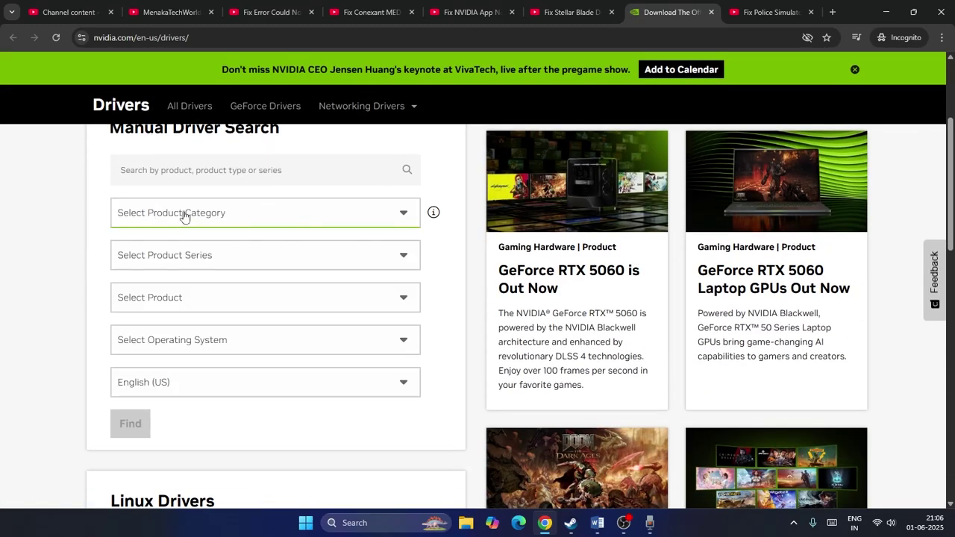
Step: Search drivers for GeForce RTX 5090 Laptop GPU on Windows 11
click(240, 222)
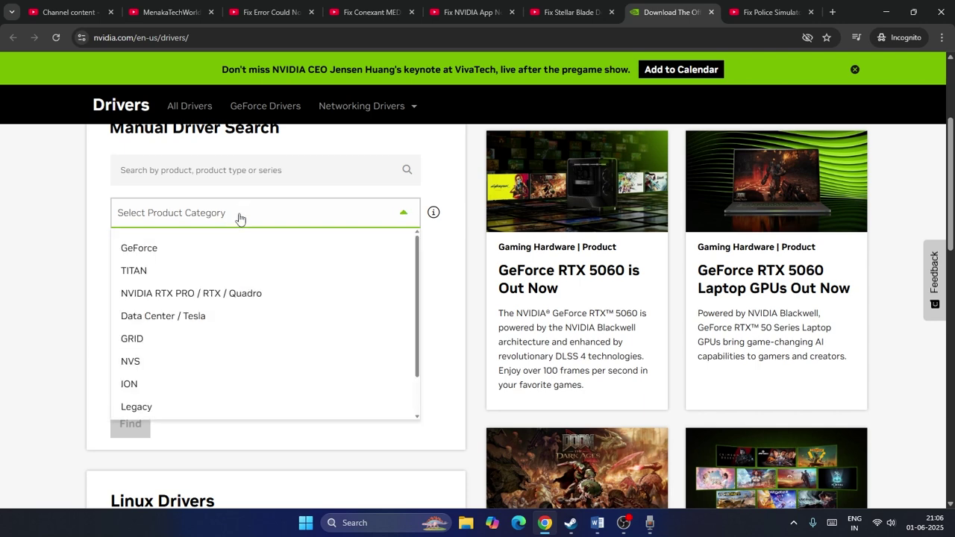
click(202, 249)
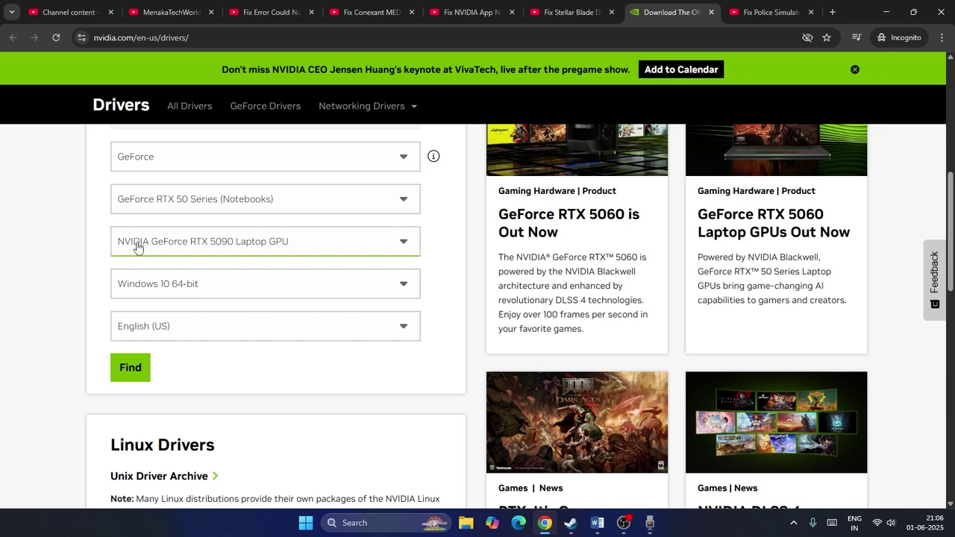
click(291, 251)
click(290, 249)
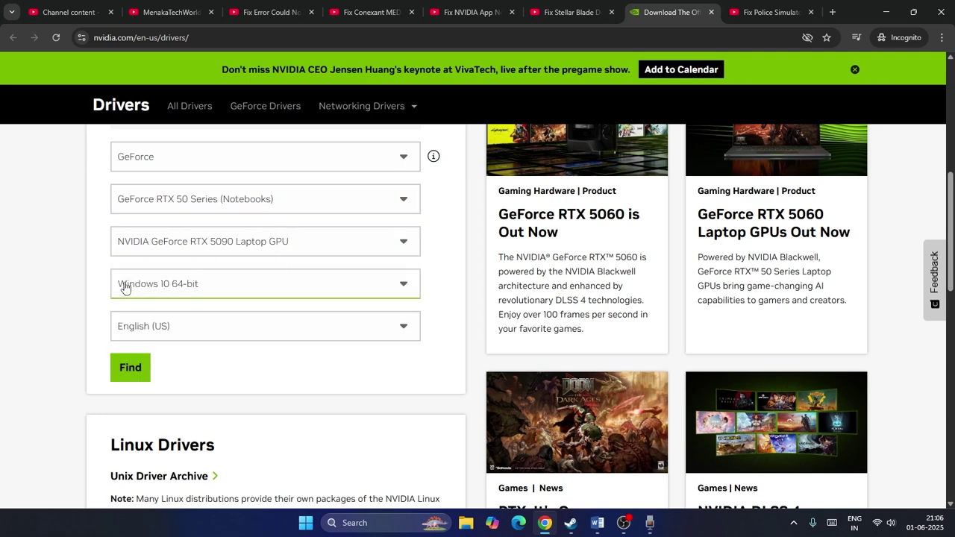
click(204, 287)
click(149, 339)
scroll(151, 335, up, 3)
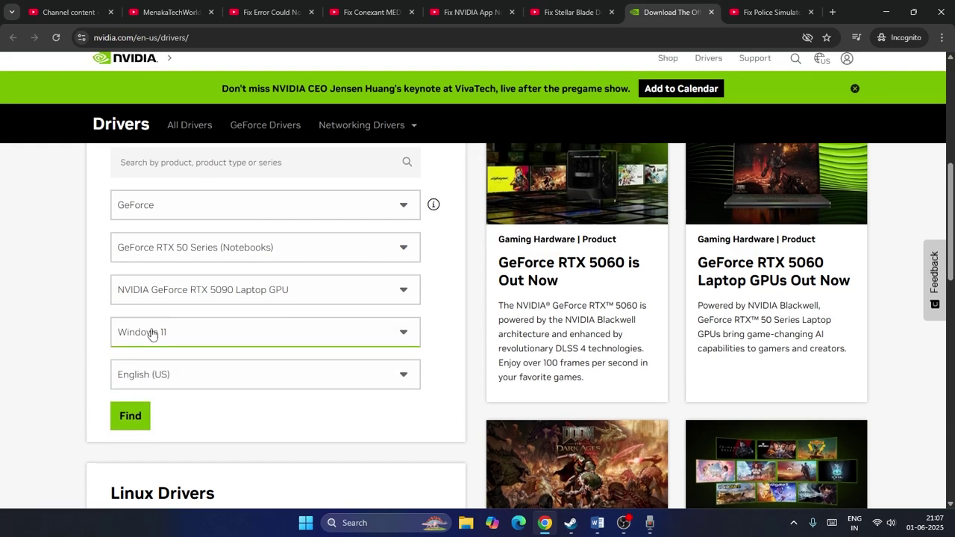
scroll(239, 261, down, 4)
click(140, 308)
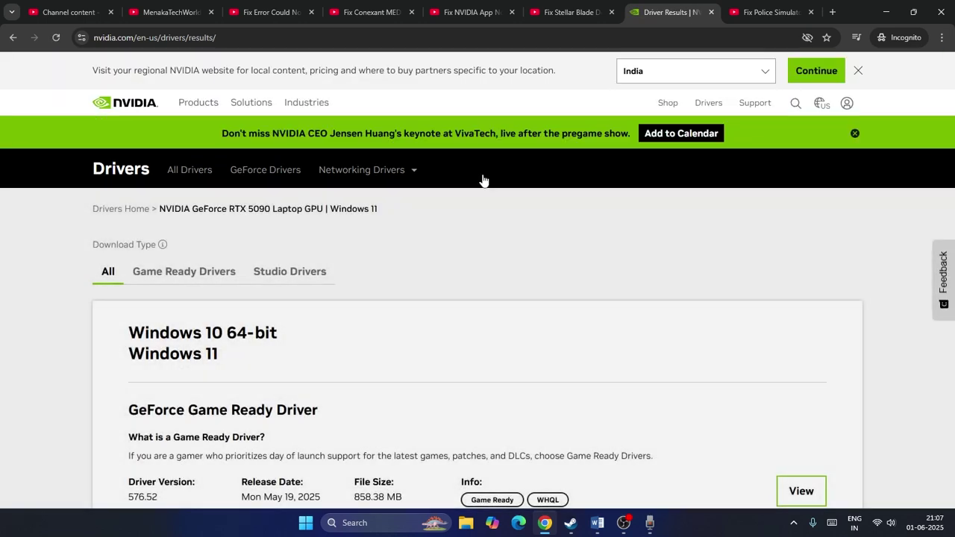
Step: Scroll to the Game Ready and Studio Driver 576.52 results, then minimize Chrome
scroll(275, 278, down, 2)
scroll(275, 278, down, 3)
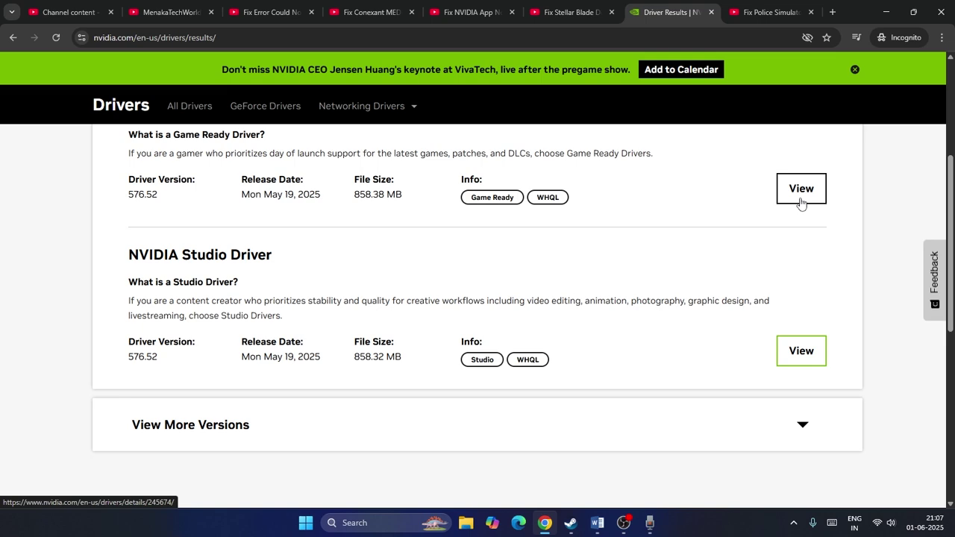
click(884, 12)
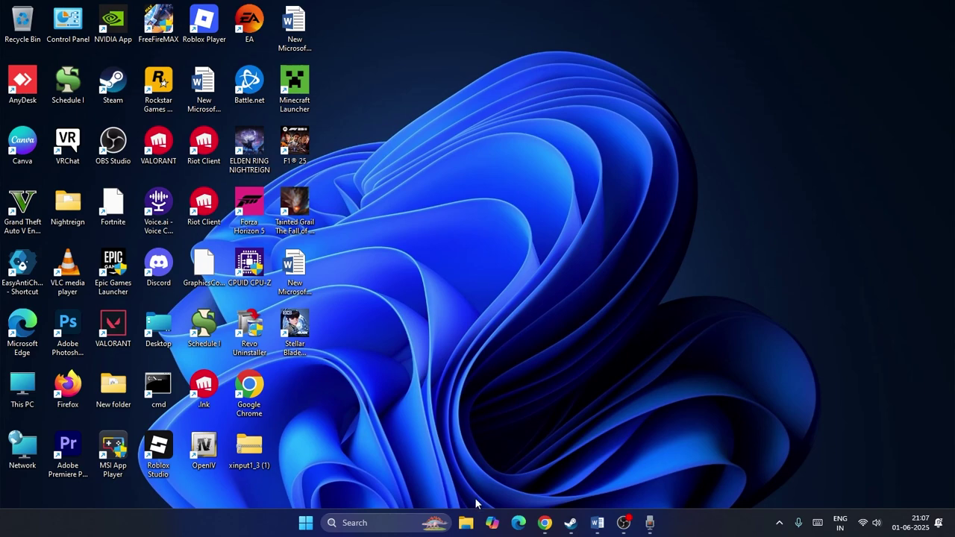
Step: Open the Services console and jump to the services starting with N
click(386, 525)
text(se)
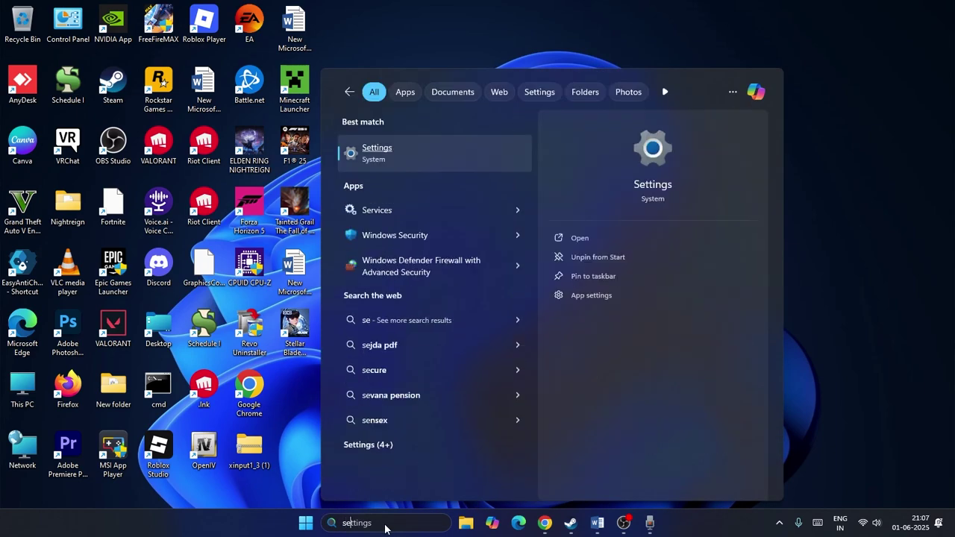
text(rv)
click(401, 164)
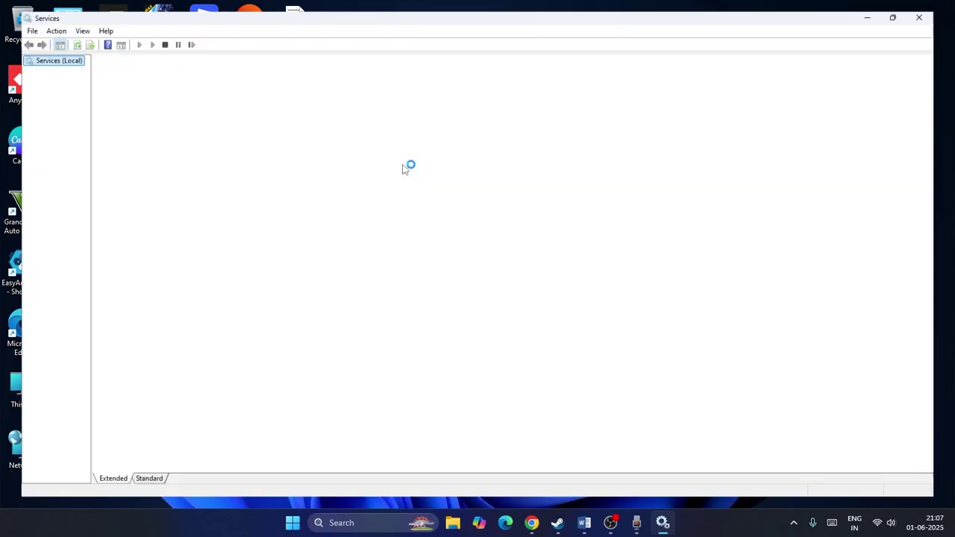
click(321, 224)
key(n)
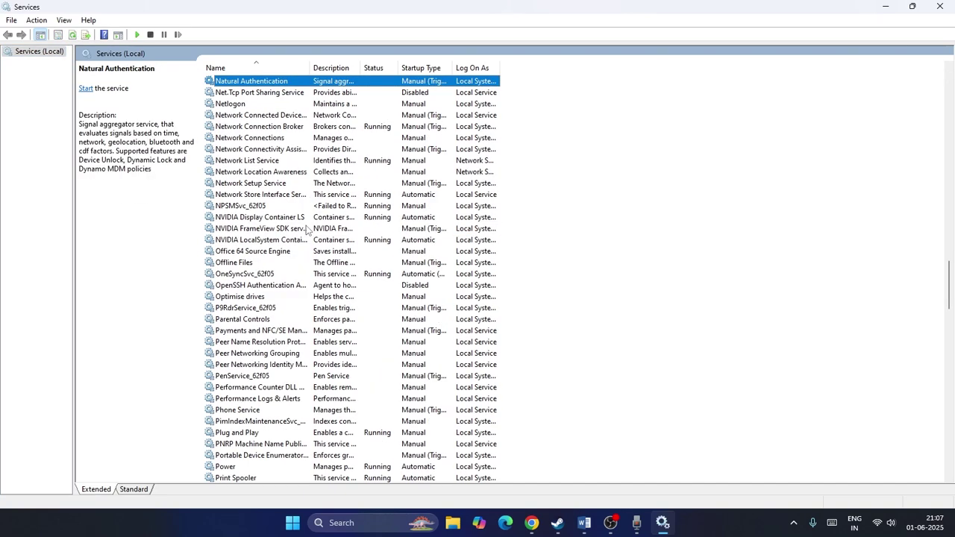
Step: Inspect the NVIDIA services, viewing LocalSystem Container and Display Container LS properties
click(222, 223)
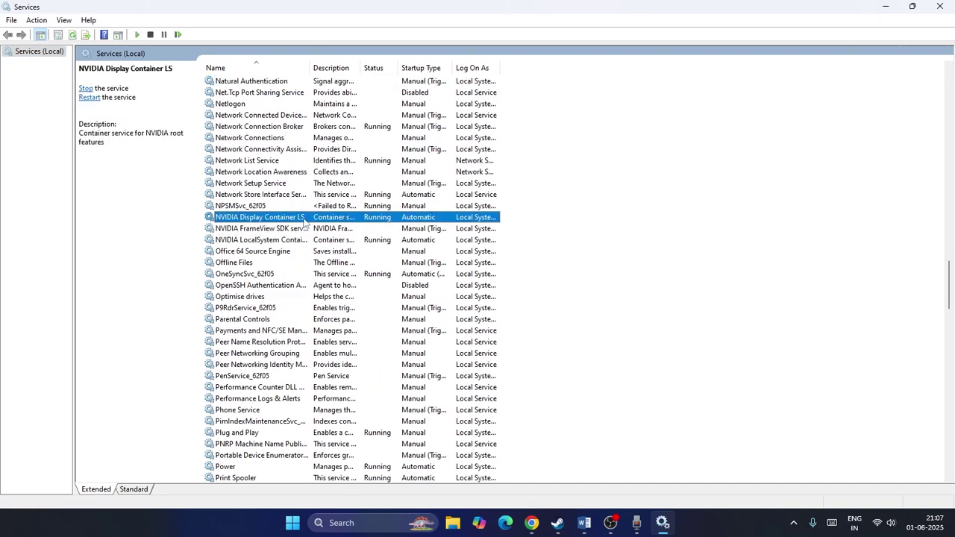
click(295, 232)
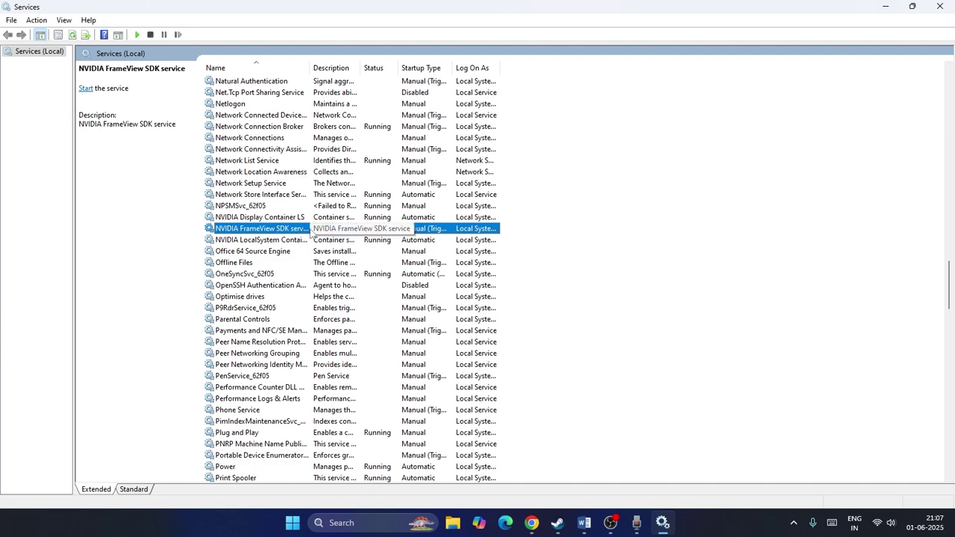
double_click(243, 240)
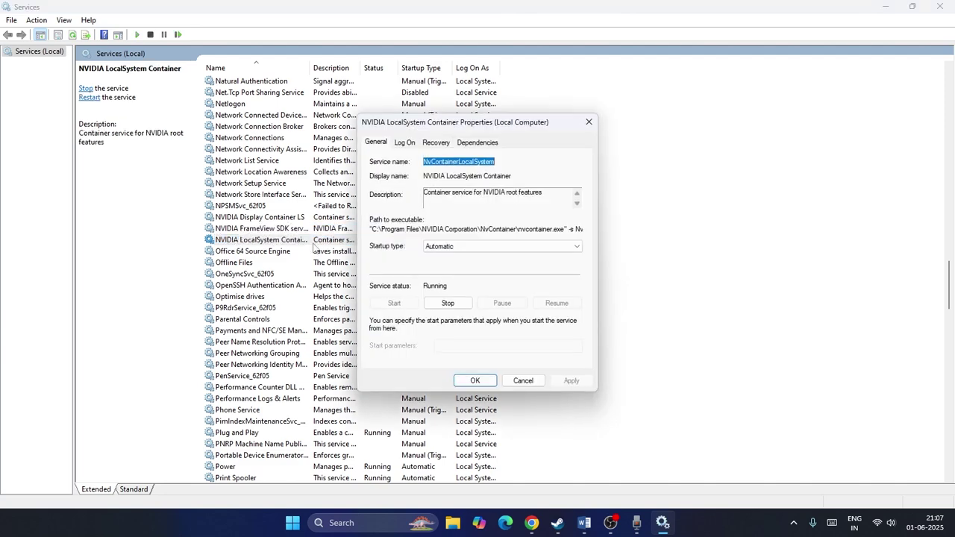
click(534, 381)
click(291, 228)
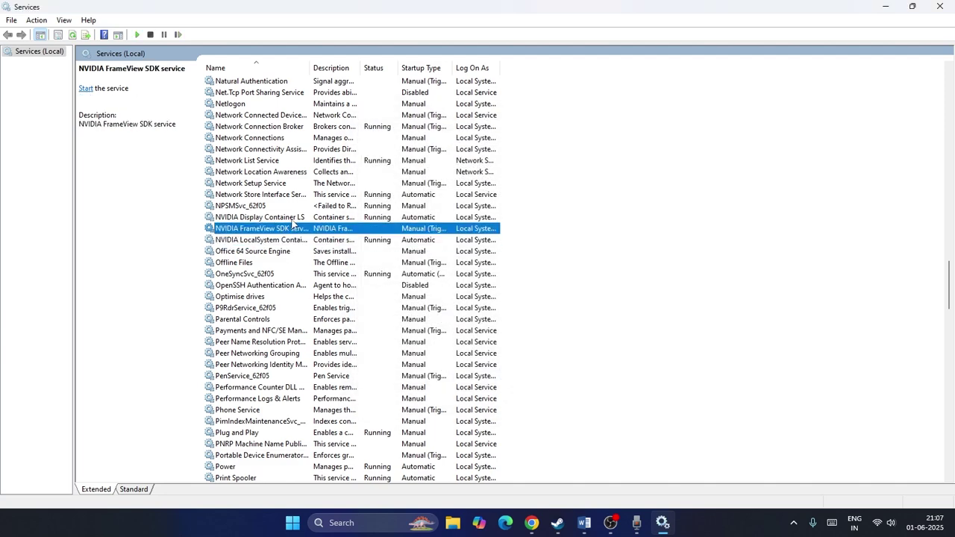
double_click(297, 218)
Step: Keep NVIDIA Display Container LS on Automatic startup and apply
click(440, 252)
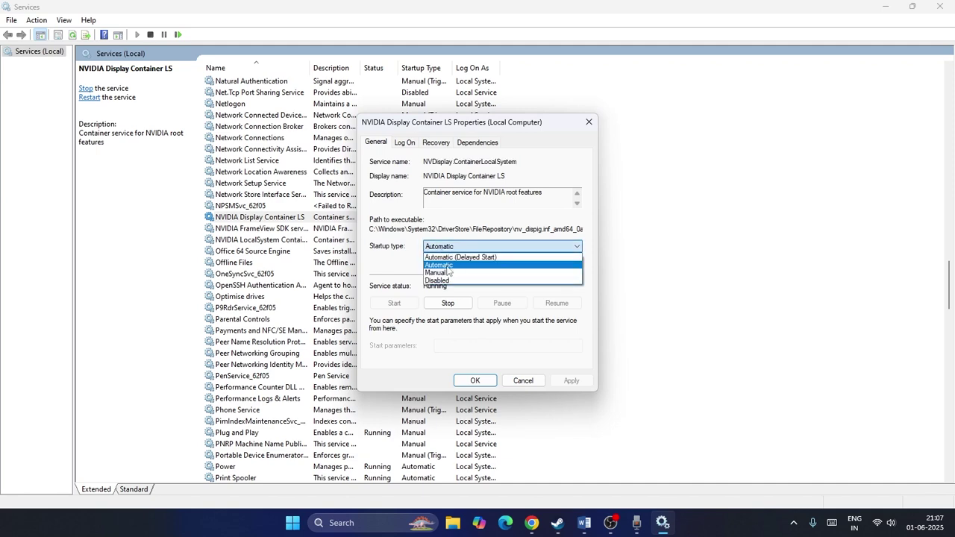
click(440, 266)
click(571, 380)
click(474, 380)
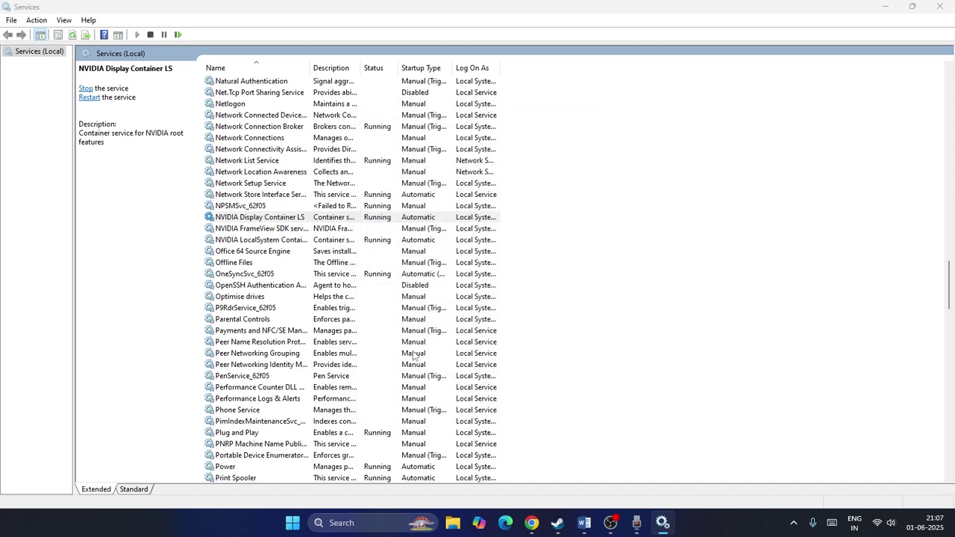
Step: Set NVIDIA FrameView SDK service to Automatic startup and start it
double_click(293, 230)
click(452, 247)
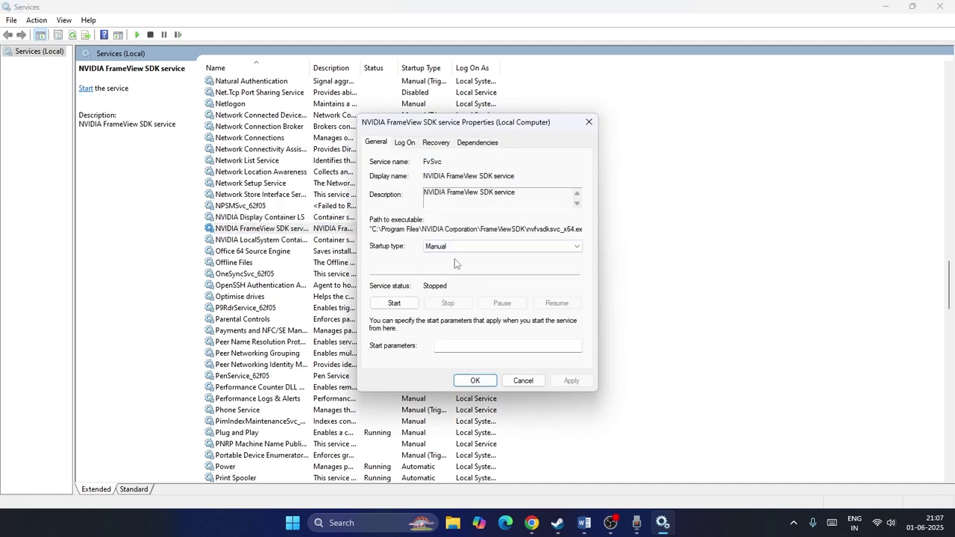
click(452, 266)
click(572, 380)
click(407, 306)
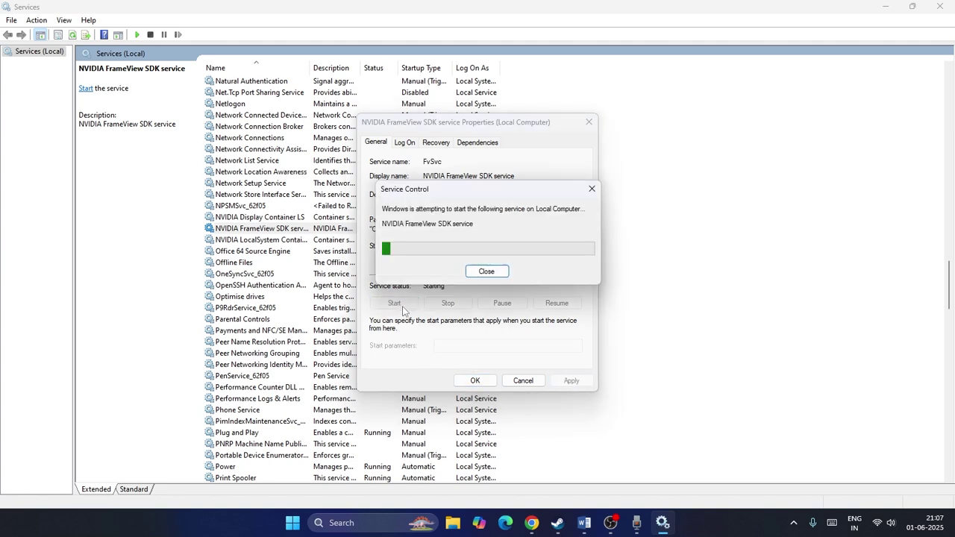
click(477, 379)
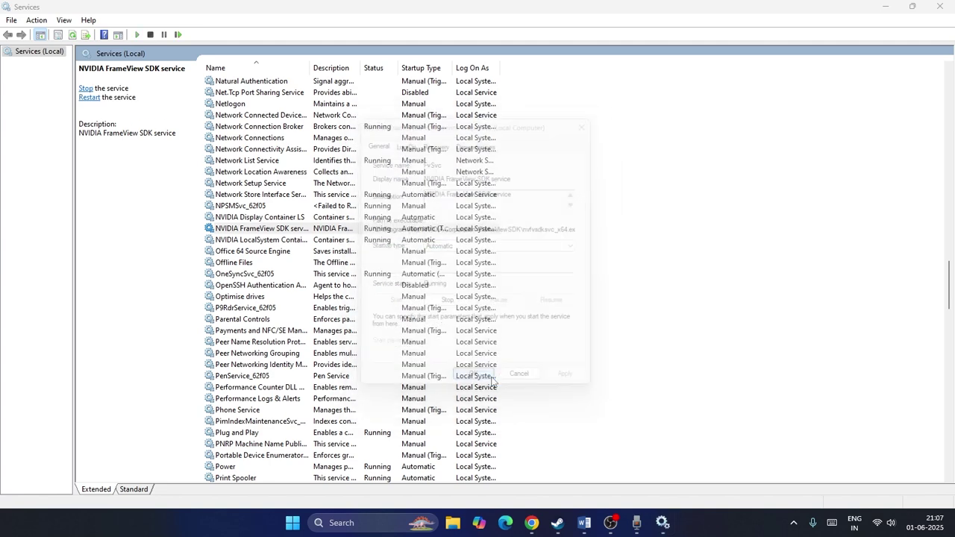
Step: Check NVIDIA LocalSystem Container properties and close the Services console
double_click(306, 244)
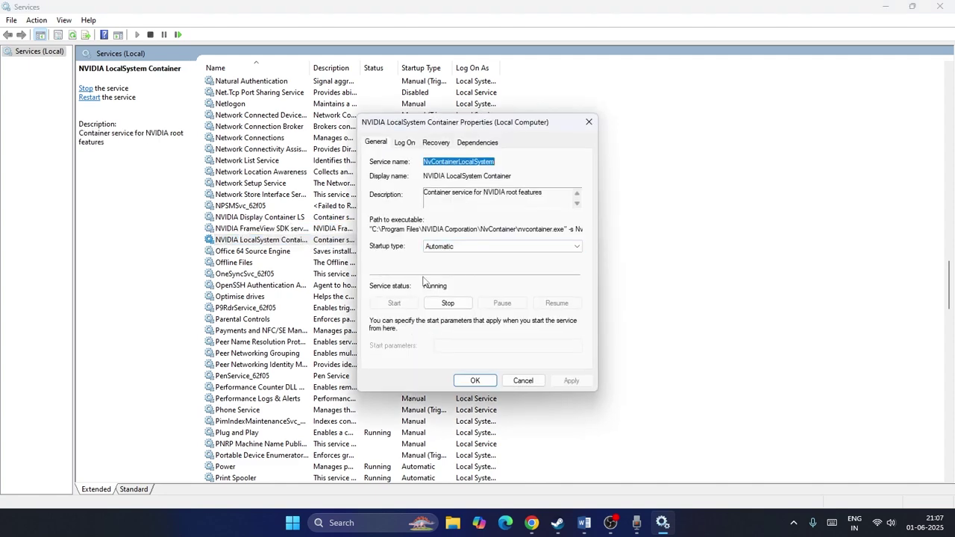
click(475, 381)
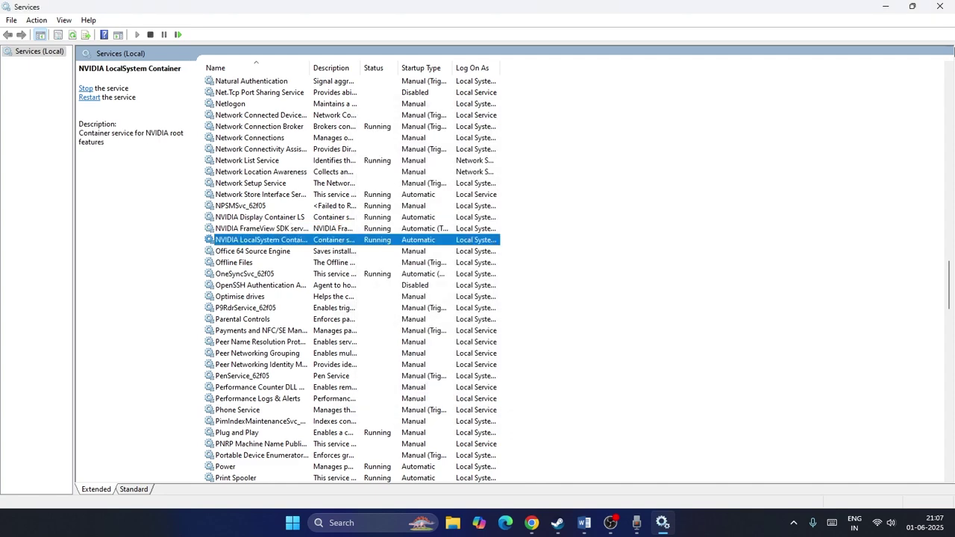
click(940, 6)
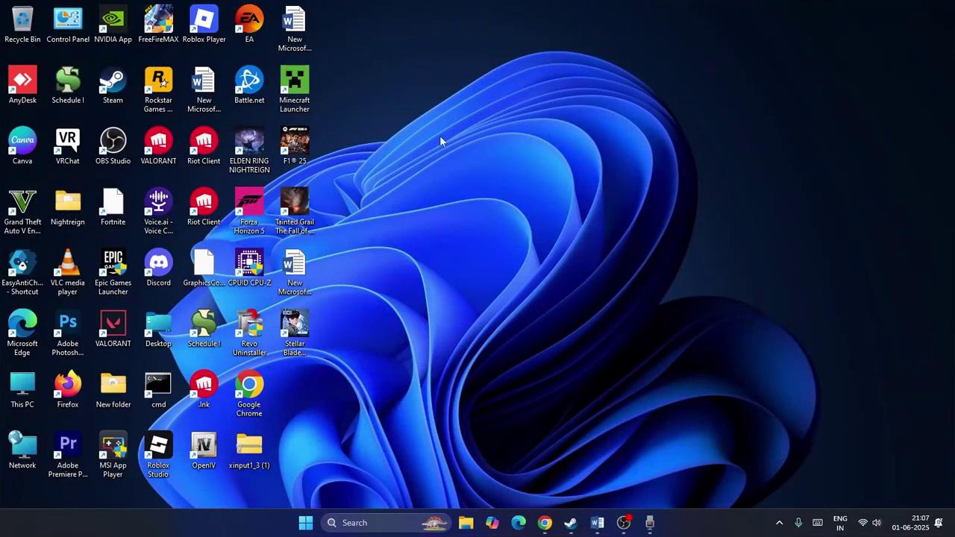